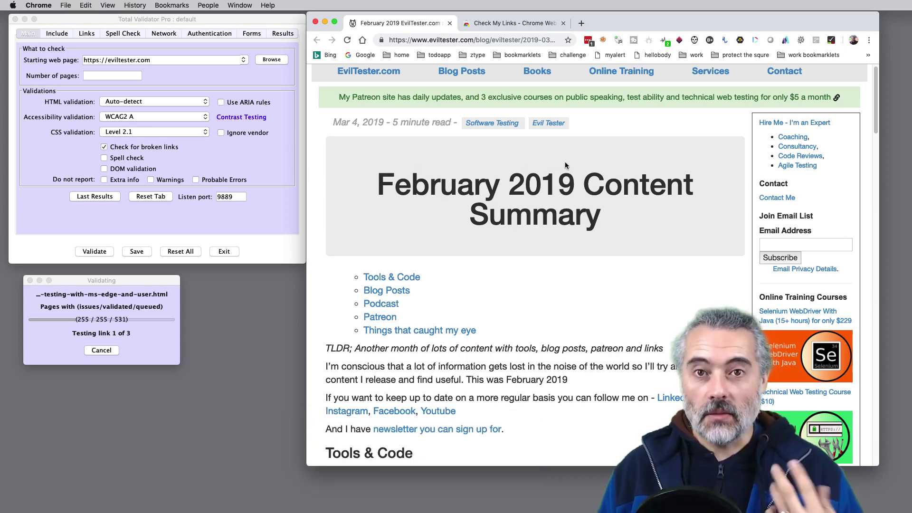
{"action": "scroll", "coordinate": [581, 155], "scroll_direction": "down", "scroll_amount": 1}
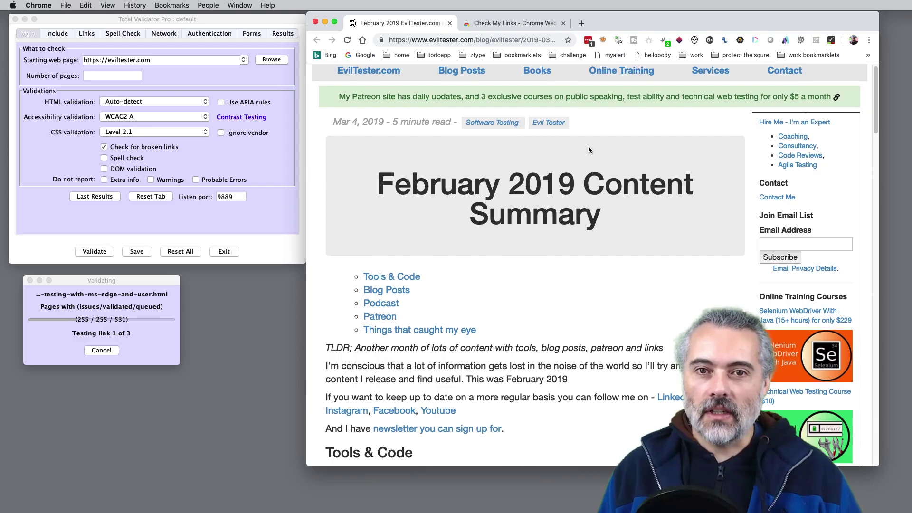
{"action": "scroll", "coordinate": [589, 147], "scroll_direction": "down", "scroll_amount": 10}
{"action": "scroll", "coordinate": [589, 146], "scroll_direction": "down", "scroll_amount": 6}
{"action": "scroll", "coordinate": [591, 147], "scroll_direction": "up", "scroll_amount": 5}
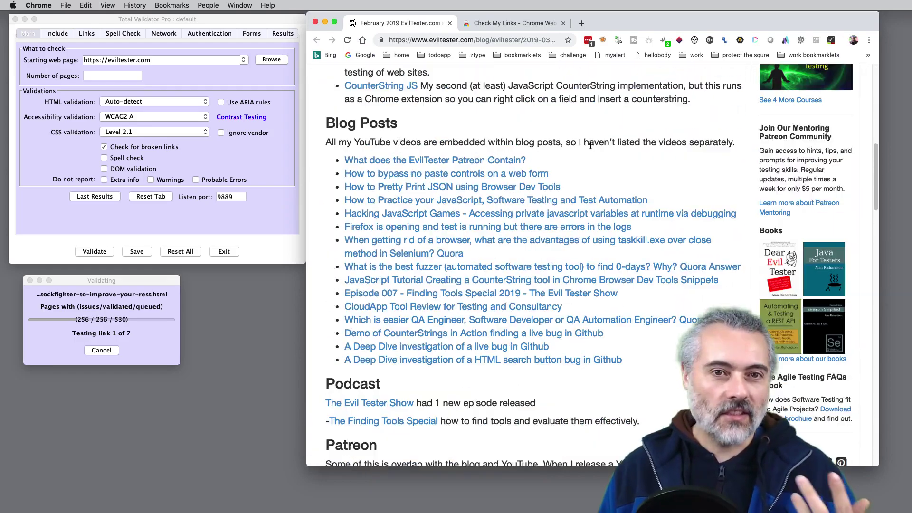
{"action": "scroll", "coordinate": [591, 145], "scroll_direction": "down", "scroll_amount": 10}
{"action": "scroll", "coordinate": [592, 147], "scroll_direction": "down", "scroll_amount": 6}
{"action": "scroll", "coordinate": [592, 147], "scroll_direction": "up", "scroll_amount": 2}
{"action": "scroll", "coordinate": [593, 143], "scroll_direction": "up", "scroll_amount": 15}
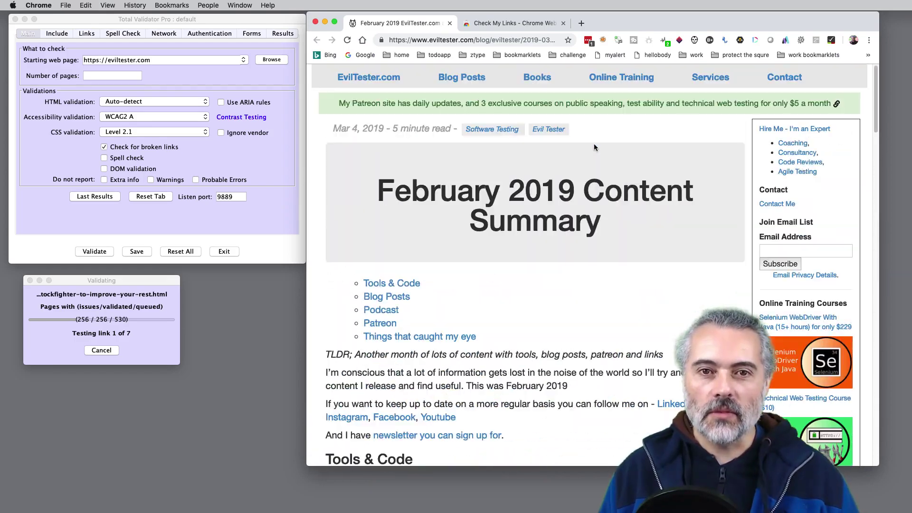
{"action": "scroll", "coordinate": [602, 153], "scroll_direction": "down", "scroll_amount": 1}
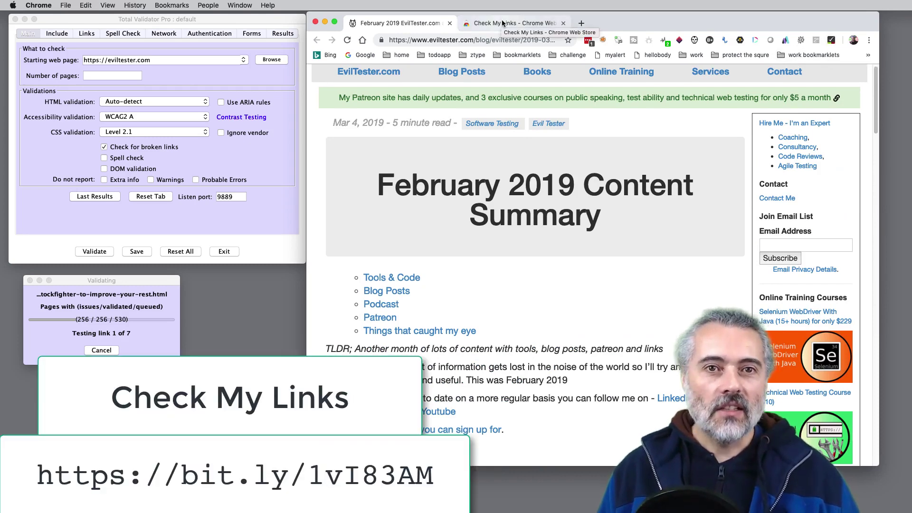
{"action": "left_click", "coordinate": [502, 20]}
{"action": "scroll", "coordinate": [550, 98], "scroll_direction": "down", "scroll_amount": 1}
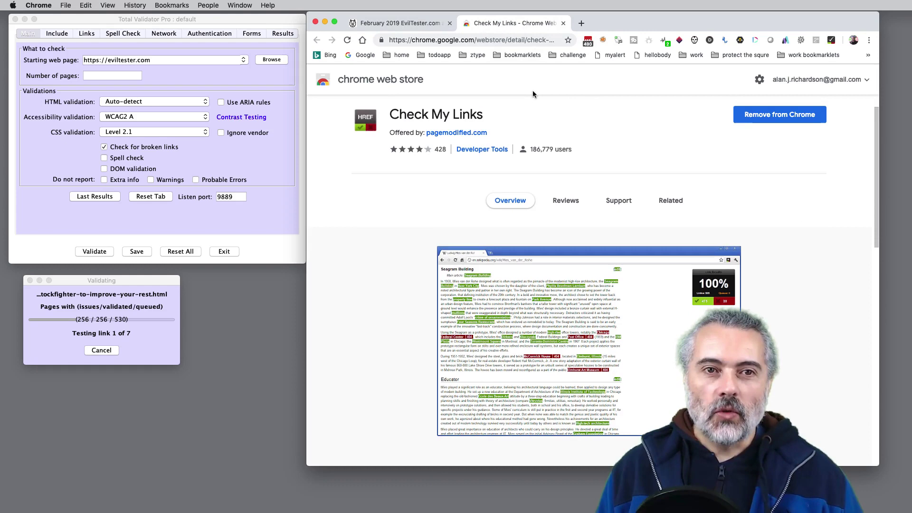
{"action": "key", "text": "ctrl+shift+Tab"}
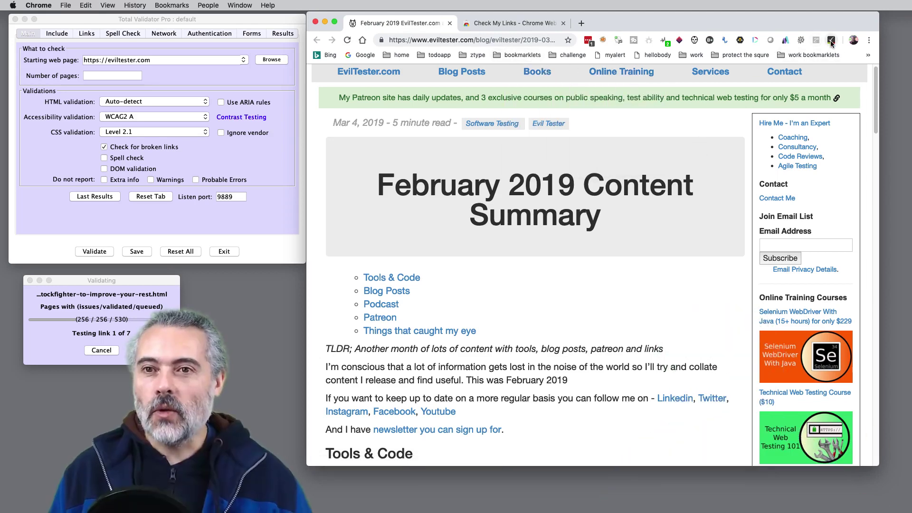
Run Check My Links on the February 2019 post, then view and close the 999-flagged LinkedIn link
{"action": "left_click", "coordinate": [831, 41]}
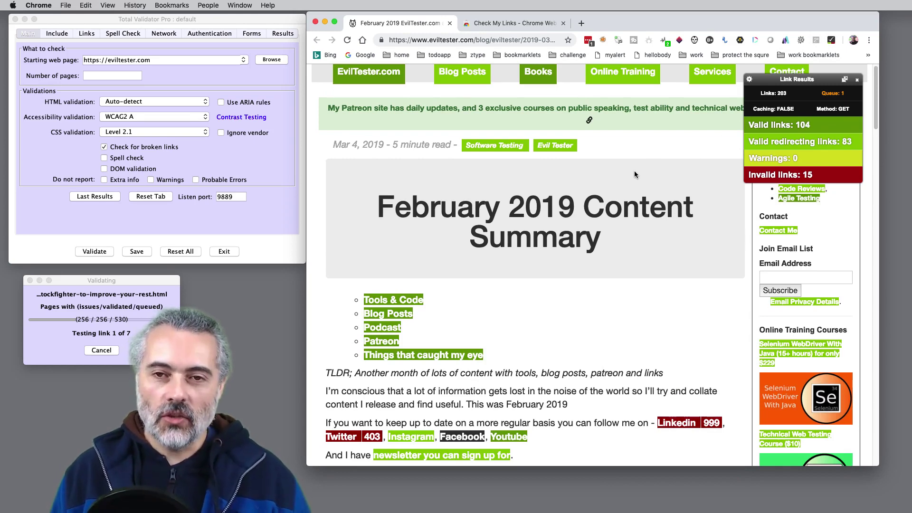
{"action": "left_click", "coordinate": [857, 80]}
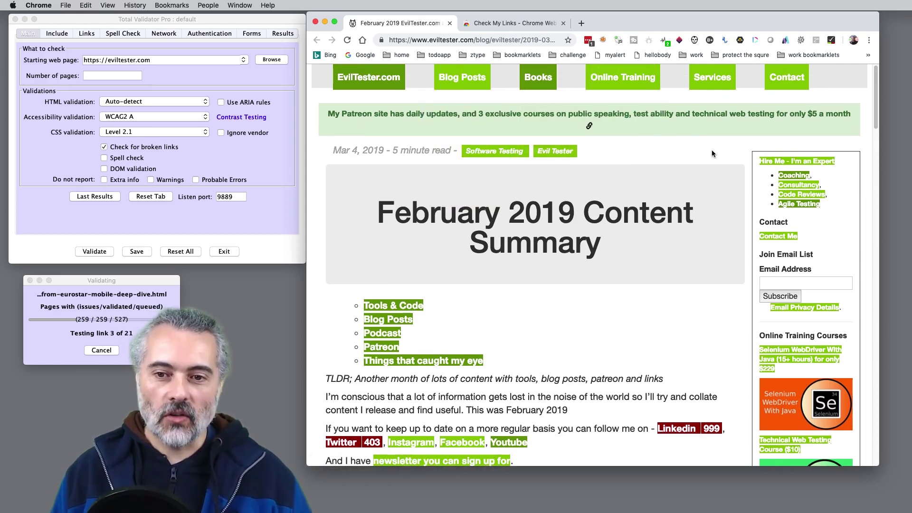
{"action": "scroll", "coordinate": [711, 143], "scroll_direction": "down", "scroll_amount": 3}
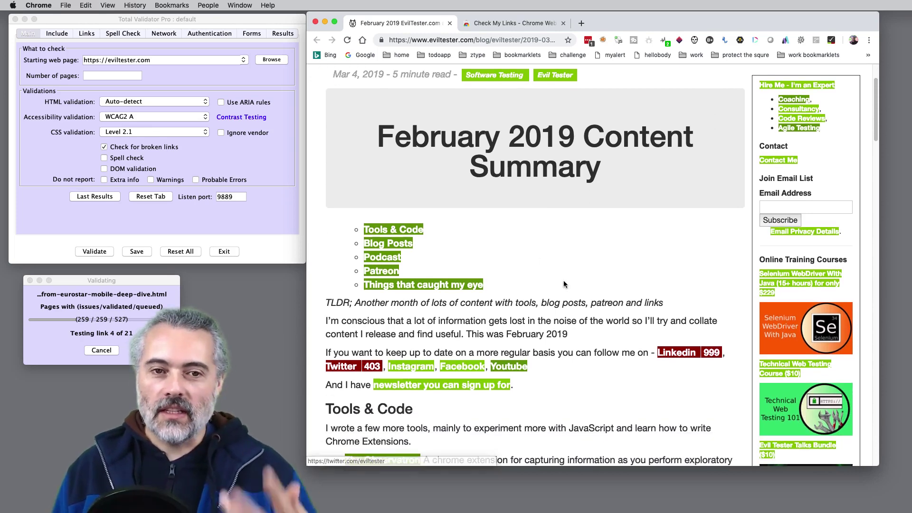
{"action": "scroll", "coordinate": [641, 281], "scroll_direction": "down", "scroll_amount": 1}
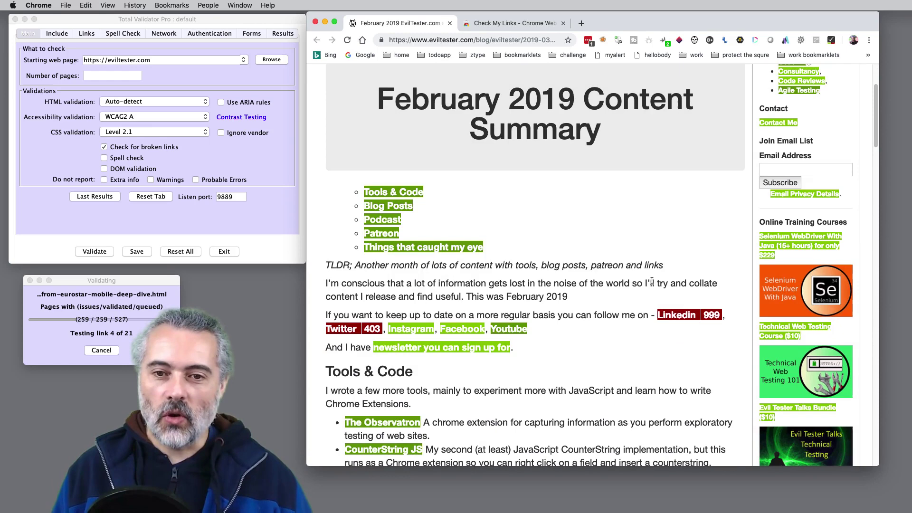
{"action": "scroll", "coordinate": [617, 263], "scroll_direction": "down", "scroll_amount": 1}
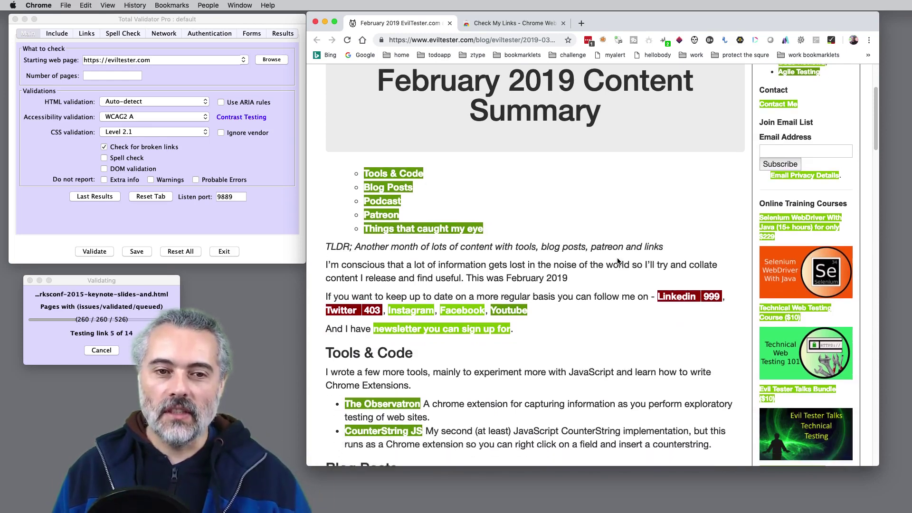
{"action": "scroll", "coordinate": [617, 262], "scroll_direction": "down", "scroll_amount": 1}
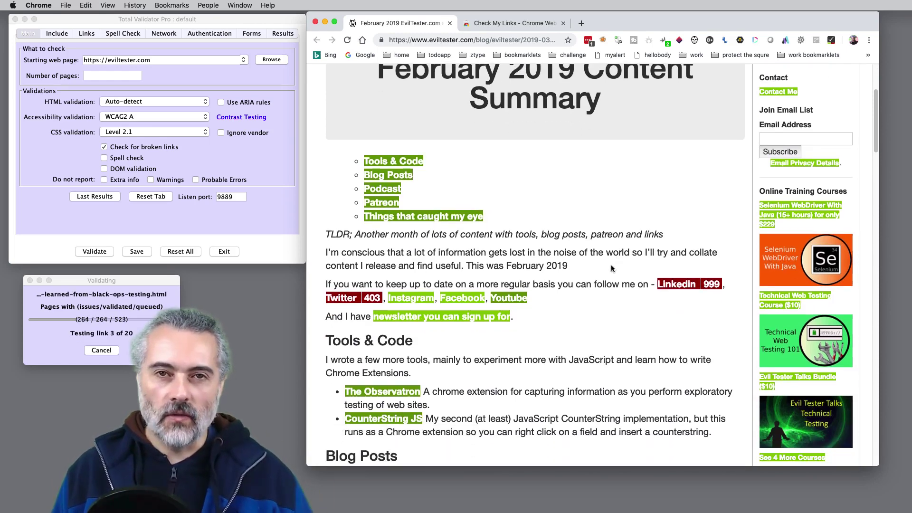
{"action": "left_click", "coordinate": [683, 288], "text": "super"}
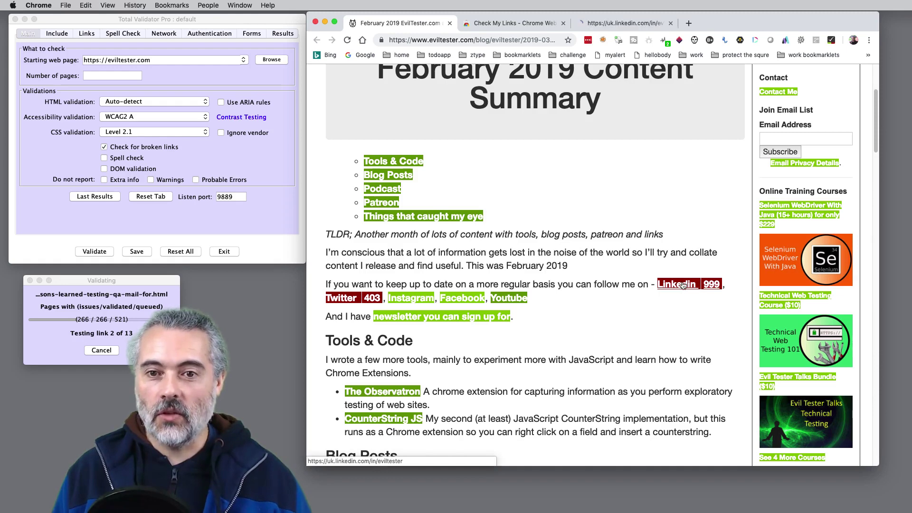
{"action": "left_click", "coordinate": [619, 23]}
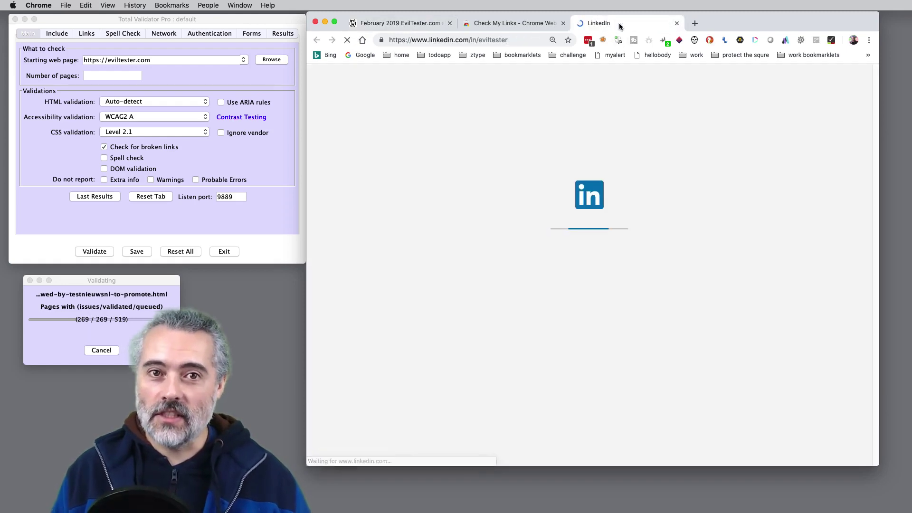
{"action": "left_click", "coordinate": [677, 23]}
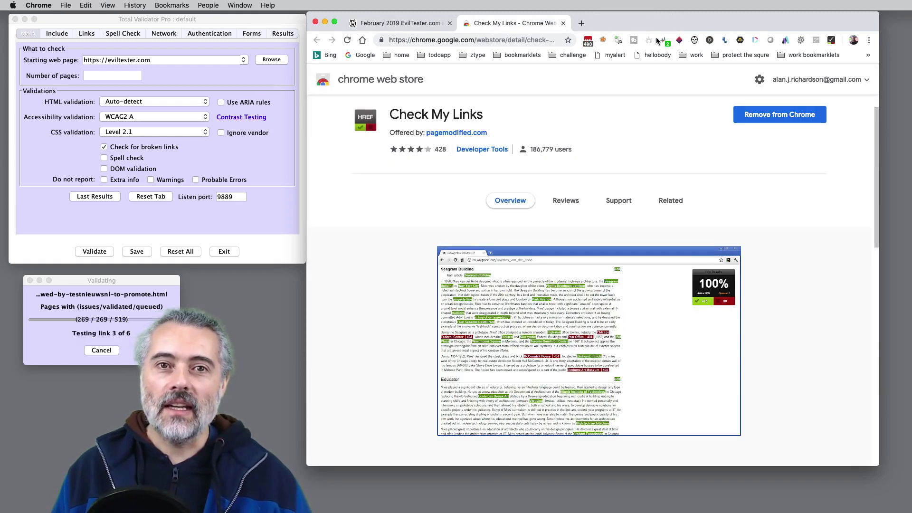
{"action": "left_click", "coordinate": [415, 25]}
{"action": "scroll", "coordinate": [585, 172], "scroll_direction": "down", "scroll_amount": 5}
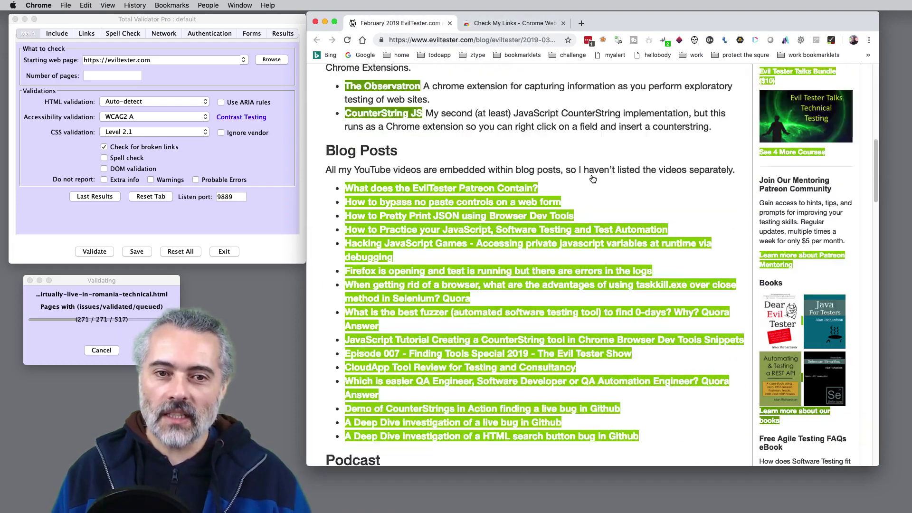
{"action": "scroll", "coordinate": [593, 176], "scroll_direction": "down", "scroll_amount": 3}
{"action": "scroll", "coordinate": [593, 176], "scroll_direction": "up", "scroll_amount": 1}
{"action": "scroll", "coordinate": [594, 176], "scroll_direction": "down", "scroll_amount": 2}
{"action": "scroll", "coordinate": [594, 173], "scroll_direction": "down", "scroll_amount": 1}
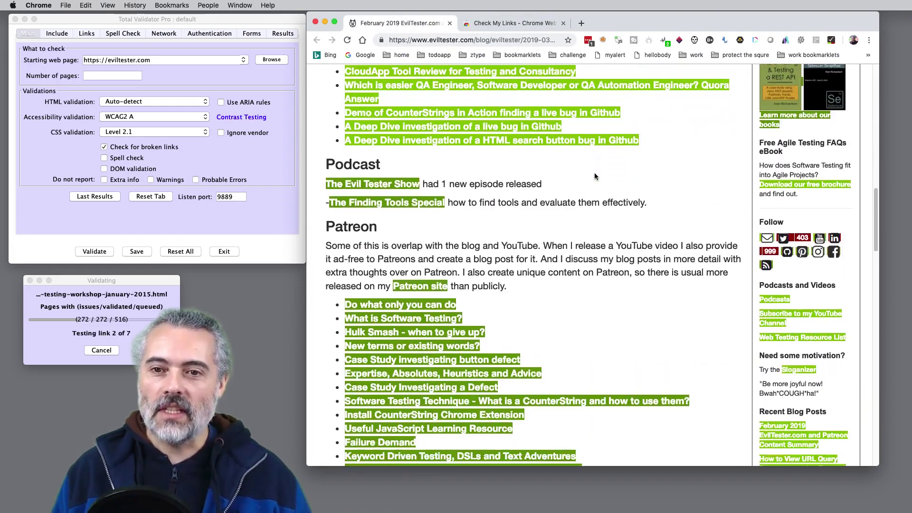
{"action": "scroll", "coordinate": [594, 173], "scroll_direction": "down", "scroll_amount": 1}
{"action": "scroll", "coordinate": [606, 171], "scroll_direction": "down", "scroll_amount": 3}
{"action": "scroll", "coordinate": [617, 174], "scroll_direction": "down", "scroll_amount": 10}
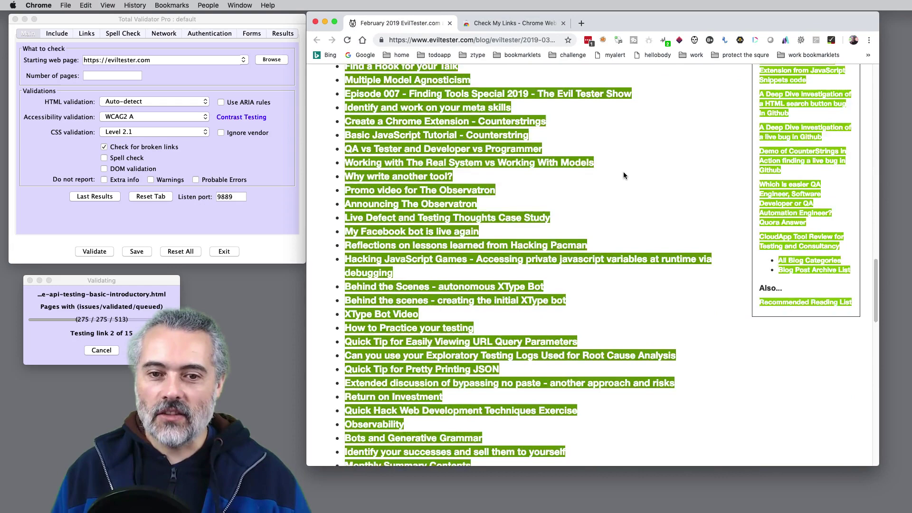
{"action": "scroll", "coordinate": [624, 172], "scroll_direction": "down", "scroll_amount": 10}
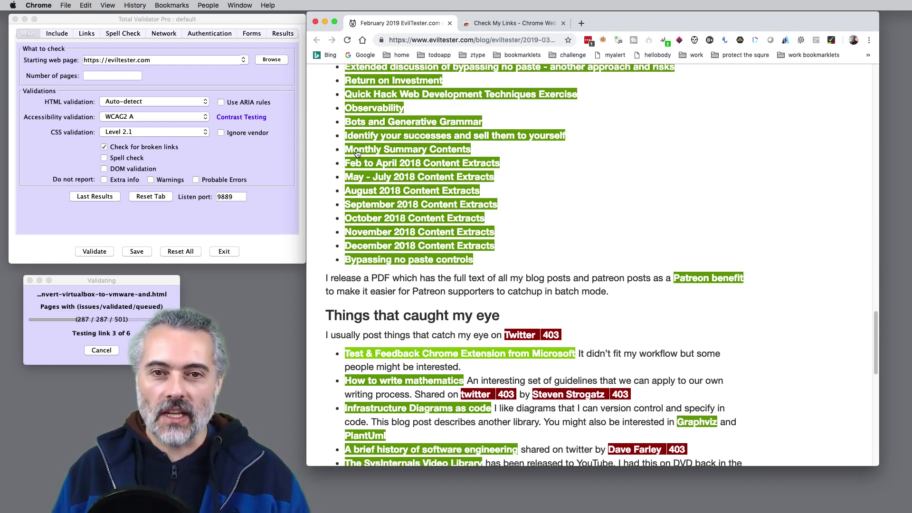
{"action": "scroll", "coordinate": [635, 191], "scroll_direction": "down", "scroll_amount": 2}
{"action": "scroll", "coordinate": [636, 186], "scroll_direction": "down", "scroll_amount": 3}
{"action": "scroll", "coordinate": [638, 182], "scroll_direction": "down", "scroll_amount": 2}
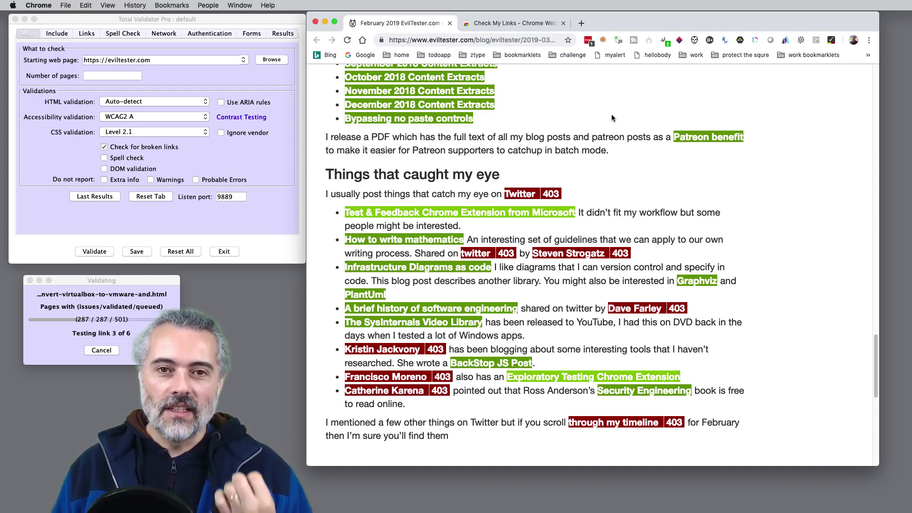
{"action": "scroll", "coordinate": [611, 115], "scroll_direction": "up", "scroll_amount": 4}
{"action": "scroll", "coordinate": [613, 111], "scroll_direction": "up", "scroll_amount": 3}
{"action": "scroll", "coordinate": [627, 113], "scroll_direction": "up", "scroll_amount": 2}
{"action": "scroll", "coordinate": [627, 114], "scroll_direction": "up", "scroll_amount": 5}
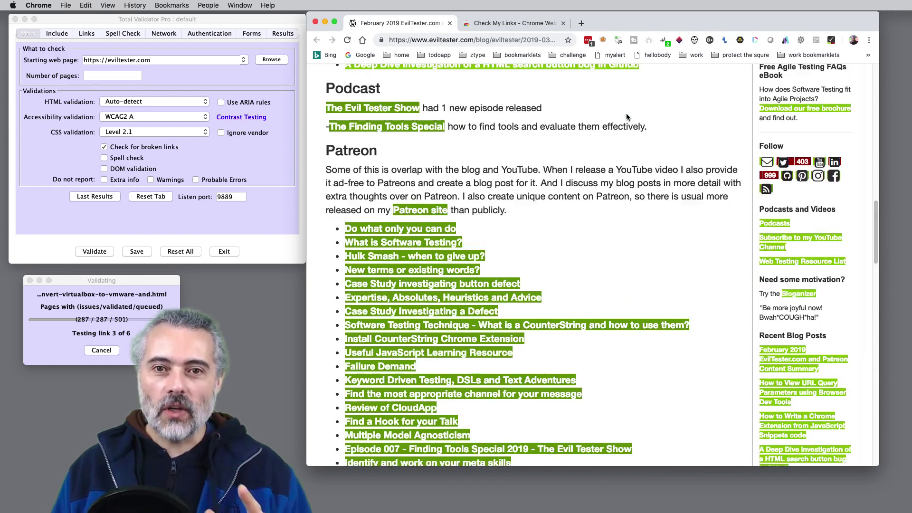
{"action": "scroll", "coordinate": [626, 113], "scroll_direction": "up", "scroll_amount": 3}
{"action": "scroll", "coordinate": [626, 113], "scroll_direction": "up", "scroll_amount": 2}
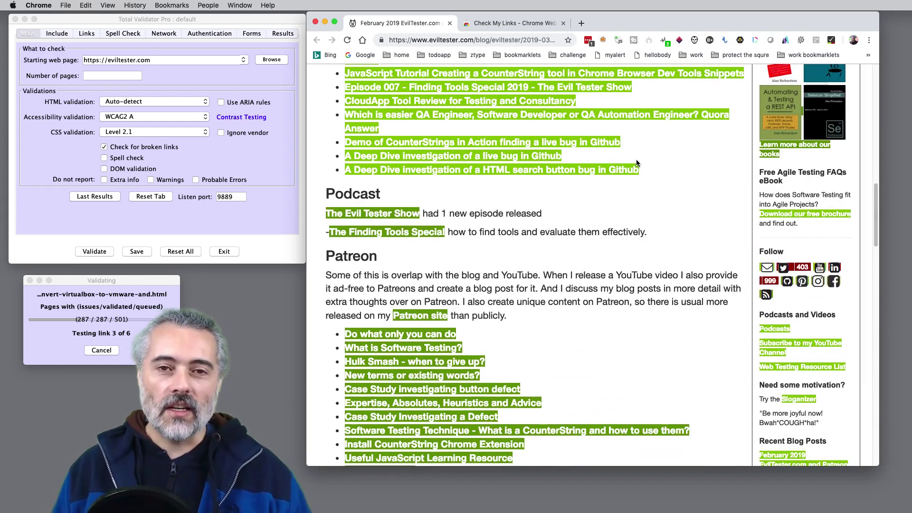
Switch back to the 'Check My Links - Chrome Web Store' tab showing the installed extension
{"action": "left_click", "coordinate": [494, 26]}
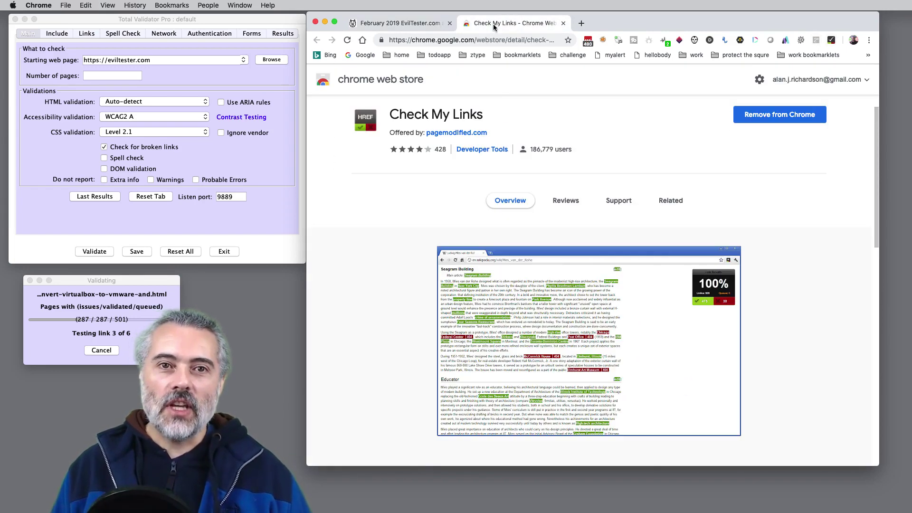